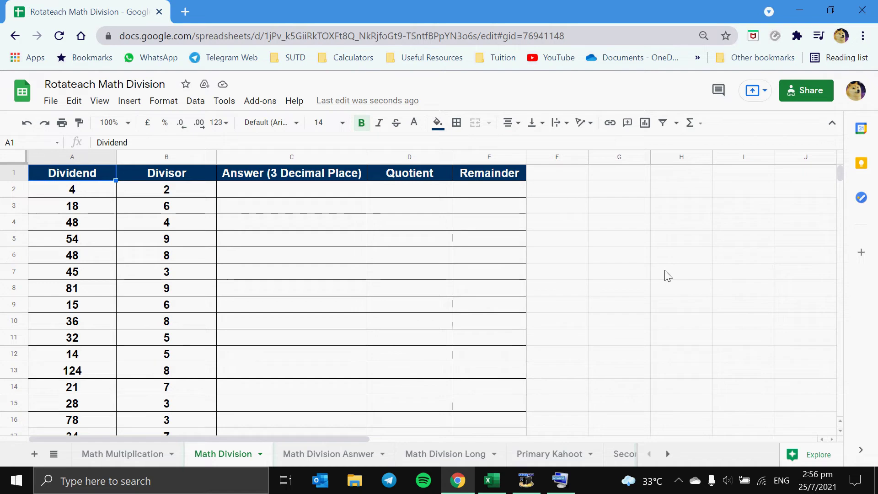
Highlight the Dividend and Divisor columns, then the first dividend-divisor pair.
drag(66, 178, 91, 433)
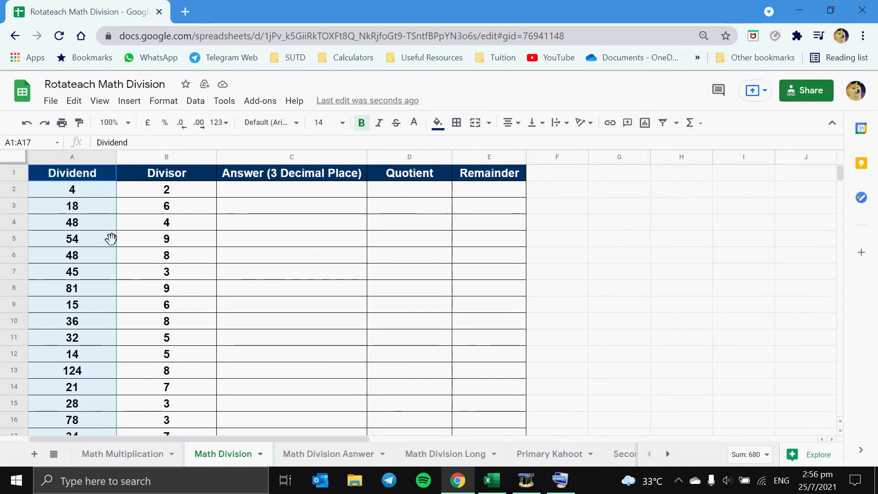
drag(173, 178, 164, 426)
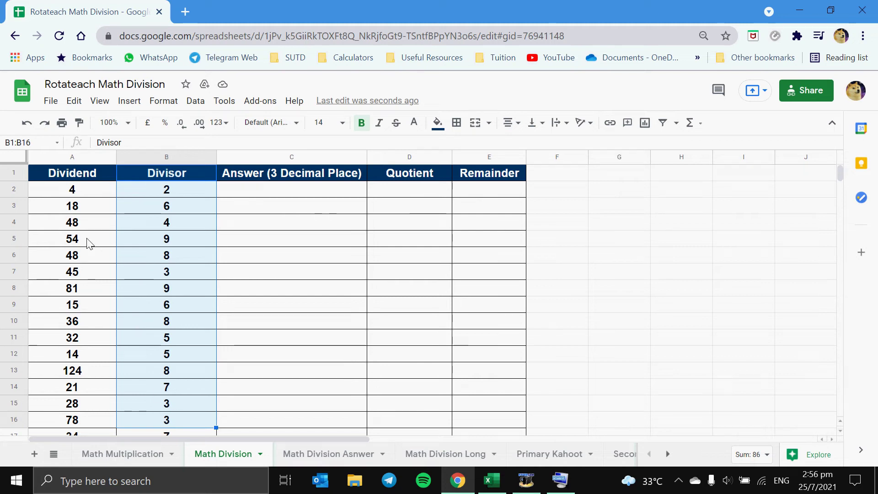
drag(87, 176, 96, 420)
drag(182, 178, 186, 431)
click(652, 277)
drag(89, 192, 160, 191)
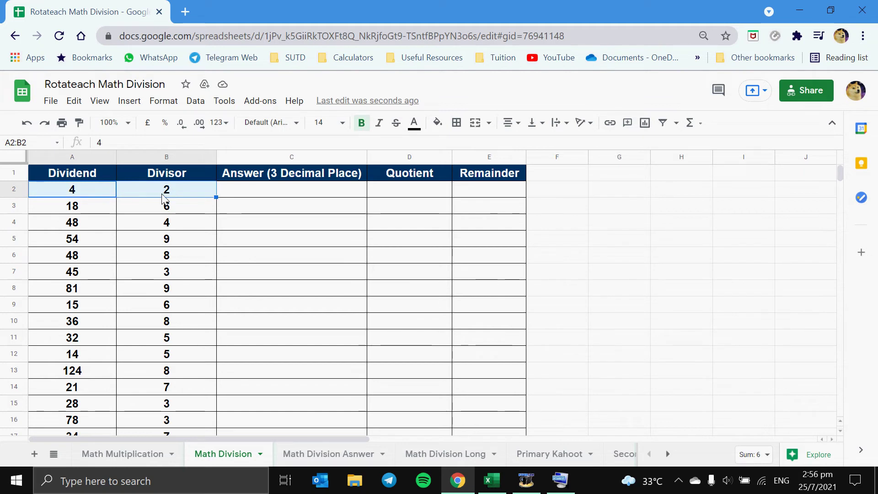
scroll(458, 202, down, 1)
scroll(412, 255, down, 1)
Review the division symbol hint, highlighting the slash character used for dividing.
click(596, 379)
double_click(601, 380)
mouse_move(561, 482)
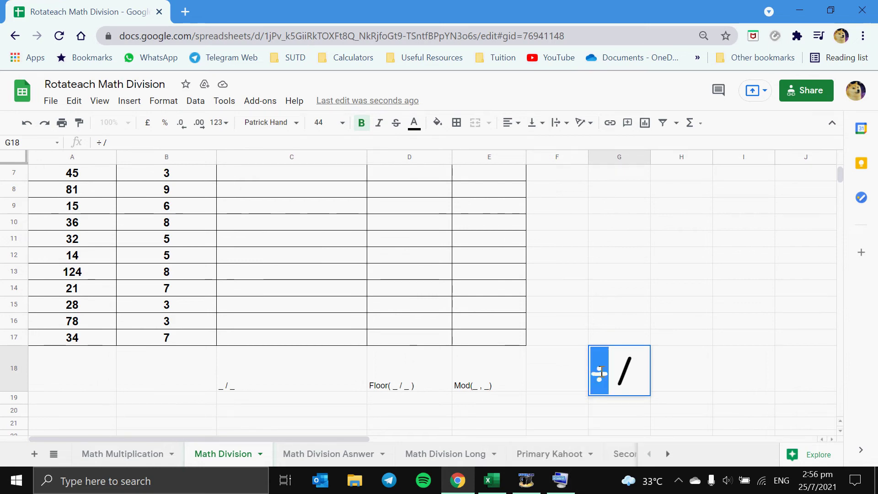
click(549, 310)
click(625, 373)
double_click(624, 373)
click(609, 325)
scroll(542, 302, up, 2)
Show the on-screen keyboard beside the table and start editing the first Answer cell C2.
click(561, 480)
drag(520, 179, 490, 288)
click(256, 190)
double_click(261, 190)
Enter =A2/B2 in C2 so the first answer shows 2, then recheck the formula.
click(599, 344)
text(=)
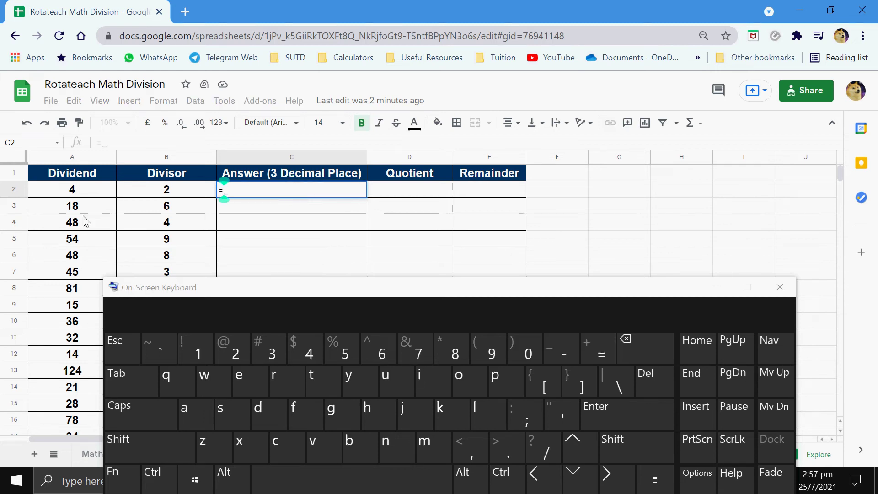
click(84, 194)
click(555, 458)
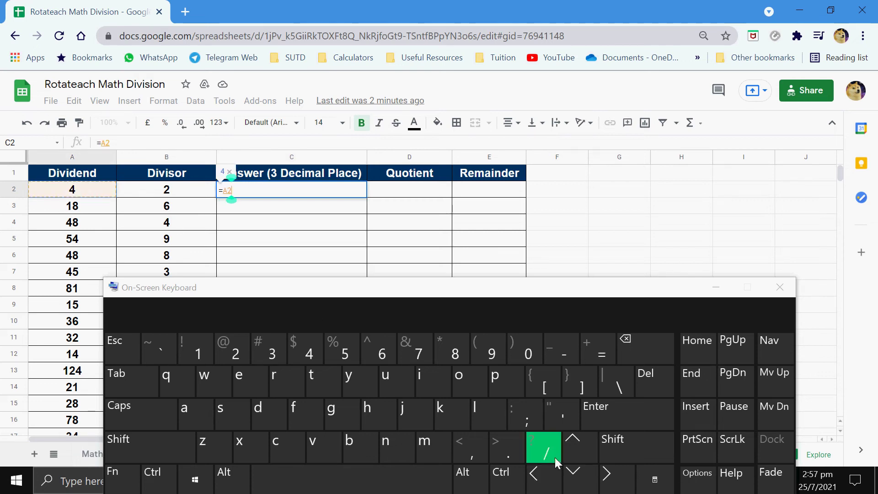
click(186, 198)
click(637, 426)
click(297, 195)
Copy the division formula from C2 down the Answer column through row 17.
drag(345, 295, 686, 133)
mouse_move(366, 197)
mouse_down()
mouse_move(359, 288)
mouse_move(333, 386)
mouse_up()
scroll(322, 375, up, 1)
click(309, 193)
drag(309, 193, 310, 364)
scroll(303, 344, up, 2)
Show the answers with three decimal places across the whole Answer column.
click(199, 127)
click(199, 129)
click(199, 129)
click(293, 177)
click(288, 190)
drag(314, 194, 311, 321)
scroll(324, 332, up, 3)
Move the on-screen keyboard aside and select the first Quotient cell D2.
click(398, 256)
click(564, 127)
drag(564, 126, 628, 77)
click(371, 194)
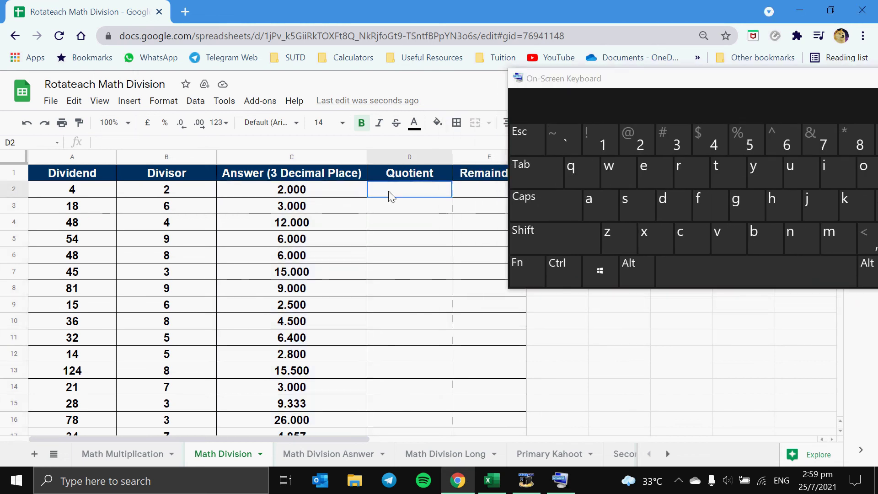
scroll(390, 213, down, 1)
scroll(398, 220, up, 1)
scroll(421, 195, down, 1)
Begin a formula in D2 with a lowercase floor, then delete it to retype in capitals.
shift+click(421, 195)
scroll(419, 306, up, 2)
click(409, 190)
mouse_move(719, 79)
mouse_down()
mouse_move(479, 226)
mouse_move(398, 225)
mouse_up()
click(681, 287)
click(386, 354)
click(571, 346)
click(556, 329)
click(364, 318)
text(=floor)
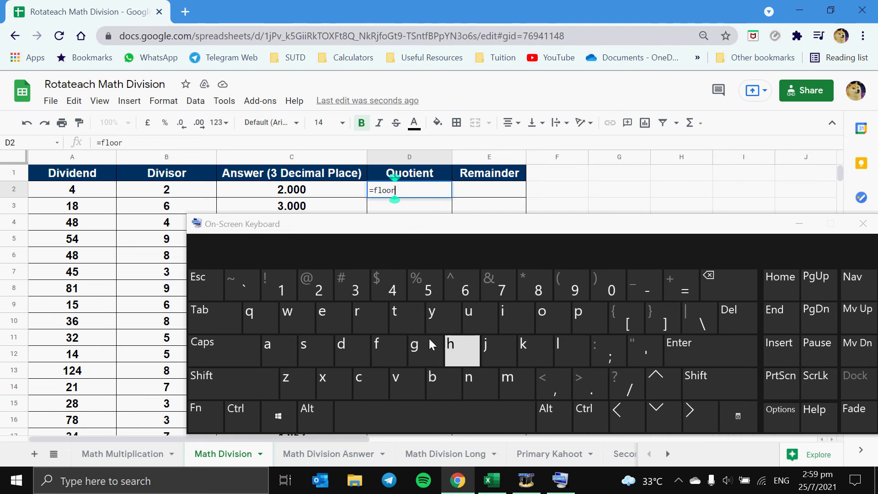
key(BackSpace)
key(BackSpace)
key(BackSpace)
key(BackSpace)
key(BackSpace)
Write =FLOOR( in capitals at the start of the quotient formula.
click(212, 350)
click(403, 362)
click(560, 350)
double_click(542, 316)
click(369, 324)
text(=FLOOR)
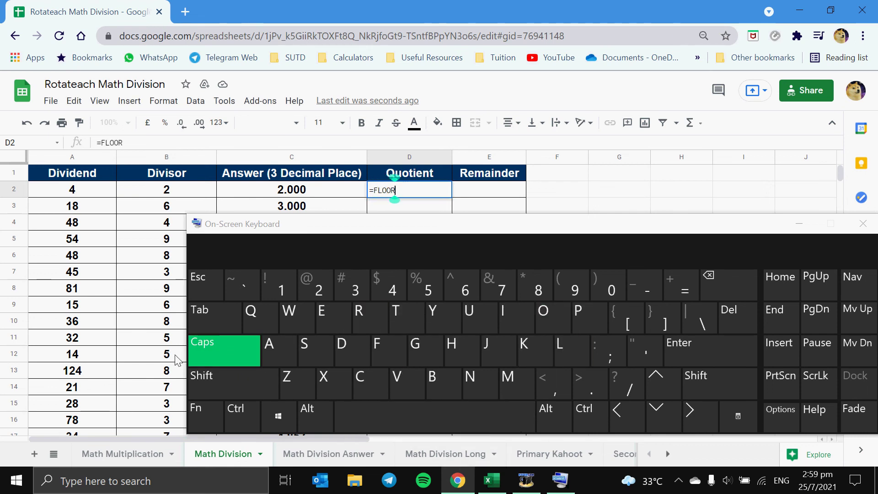
click(194, 360)
key(shift)
click(569, 292)
Complete =FLOOR(A2/B2) so D2 shows the whole-number quotient 2.
click(100, 197)
click(634, 391)
click(175, 195)
key(shift)
click(616, 297)
click(744, 361)
Copy the FLOOR formula from D2 down the Quotient column through row 17.
drag(465, 234, 379, 299)
drag(525, 300, 598, 446)
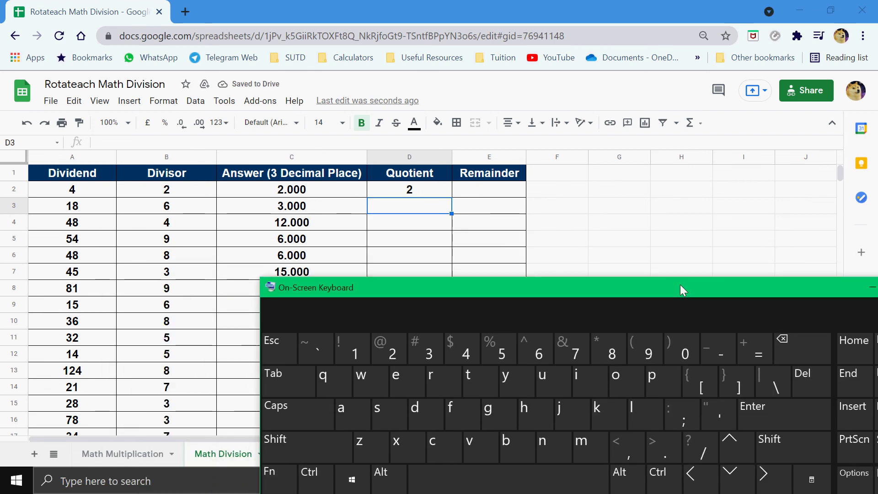
click(408, 190)
drag(452, 199, 445, 273)
scroll(446, 244, down, 1)
drag(444, 272, 440, 387)
scroll(486, 317, up, 1)
Bring the keyboard back and start editing the first Remainder cell E2.
click(485, 193)
mouse_move(257, 442)
mouse_down()
mouse_move(167, 380)
mouse_move(140, 393)
mouse_up()
double_click(468, 191)
Write =mod( at the start of the remainder formula in E2.
click(560, 467)
text(=)
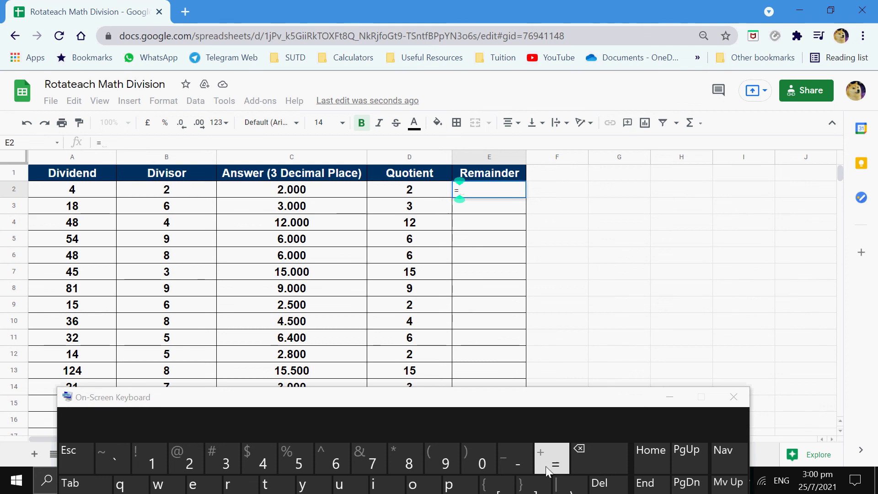
mouse_move(515, 398)
mouse_down()
mouse_move(518, 255)
mouse_move(526, 253)
mouse_up()
click(390, 408)
click(445, 353)
click(224, 373)
shift+click(463, 317)
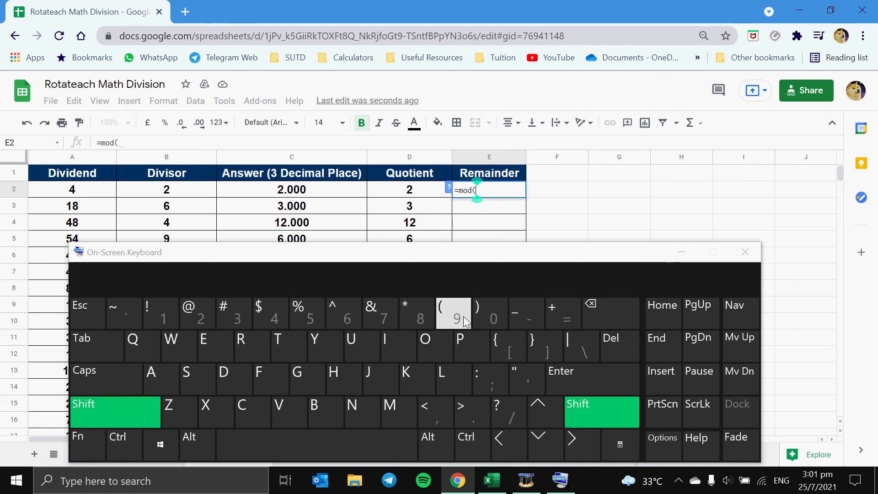
Complete =mod(A2,B2) so E2 shows remainder 0, then move the keyboard off the table.
click(94, 194)
click(443, 412)
click(193, 198)
key(shift)
click(493, 325)
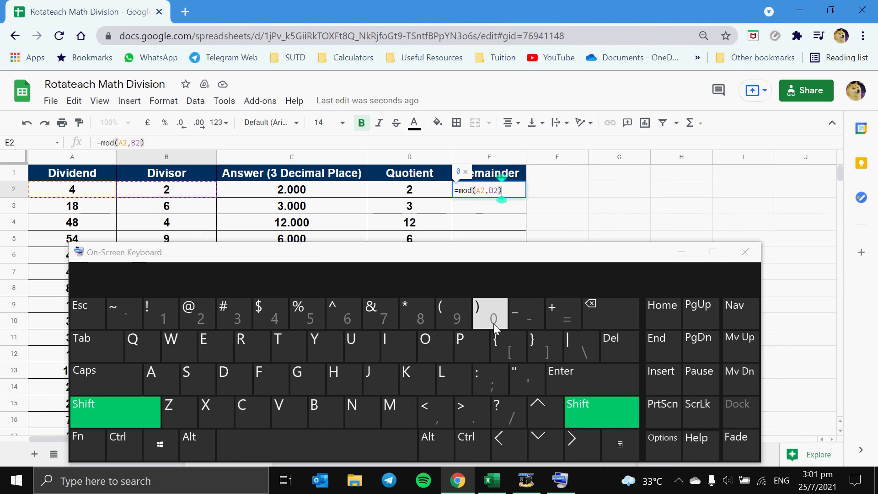
click(592, 373)
drag(540, 270, 395, 458)
Copy the MOD formula from E2 down the Remainder column through row 17.
click(515, 193)
drag(525, 198, 508, 321)
scroll(523, 302, up, 3)
scroll(506, 253, down, 1)
scroll(506, 255, up, 3)
click(575, 223)
Review the division, FLOOR and MOD formulas in C2, D2 and E2.
click(342, 195)
click(427, 193)
click(483, 192)
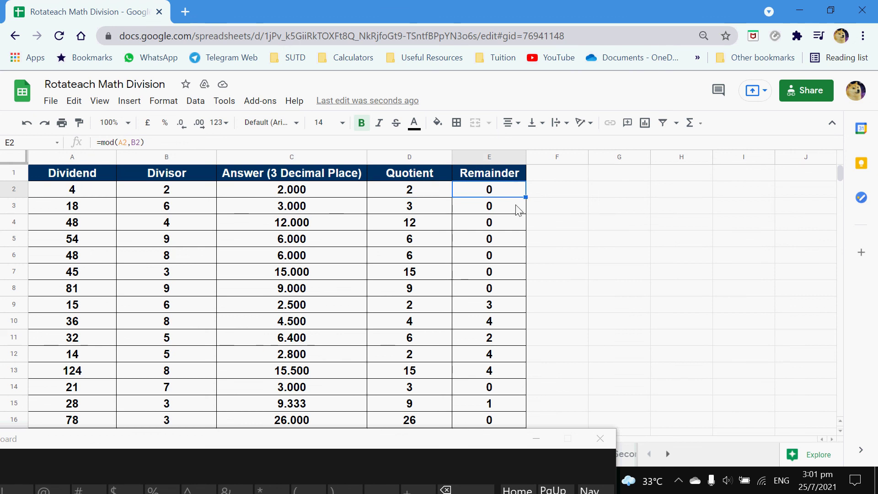